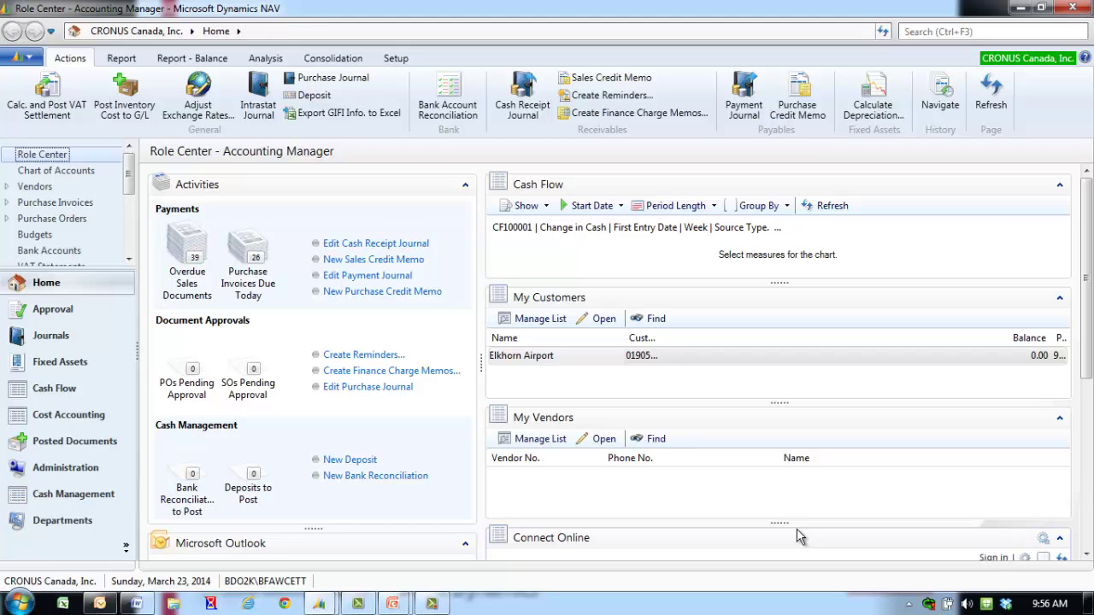
Find the User Personalization page and open the listed user's personalization card for editing.
click(979, 31)
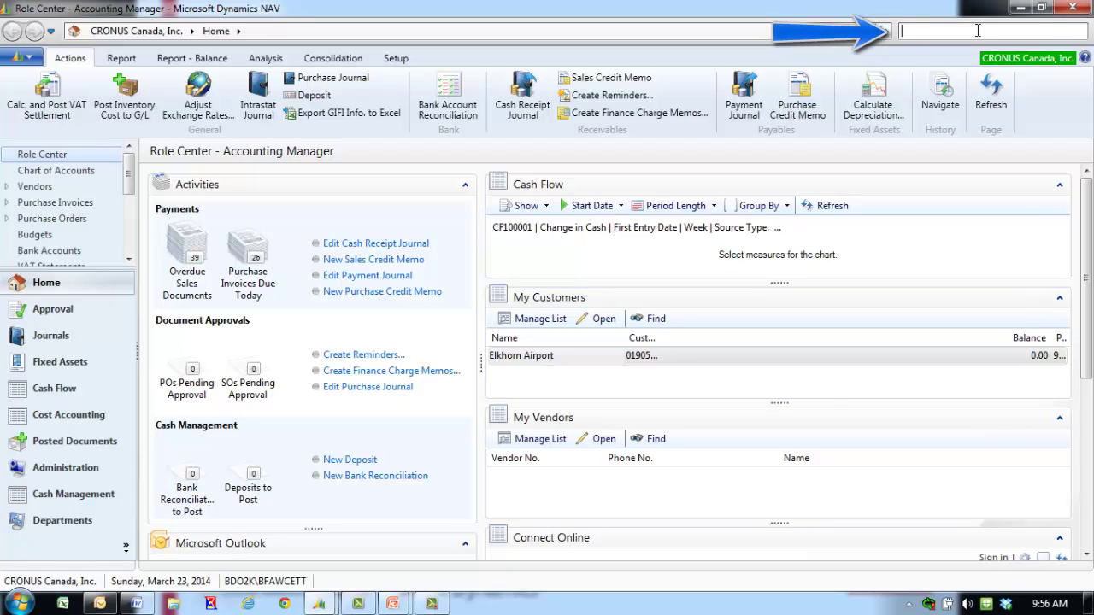
text(User Personaliz)
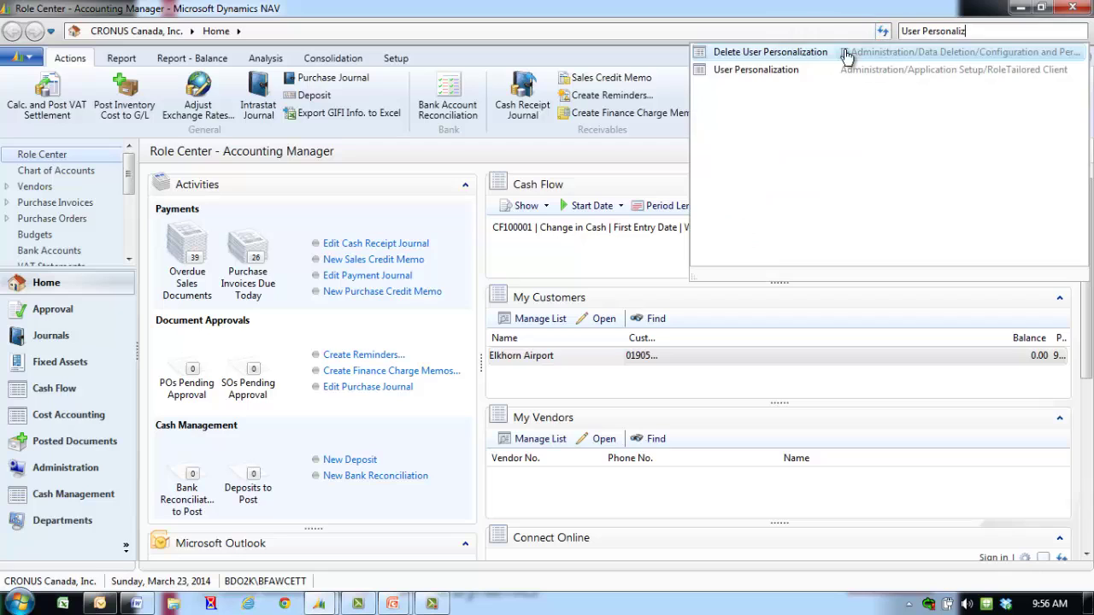
click(757, 69)
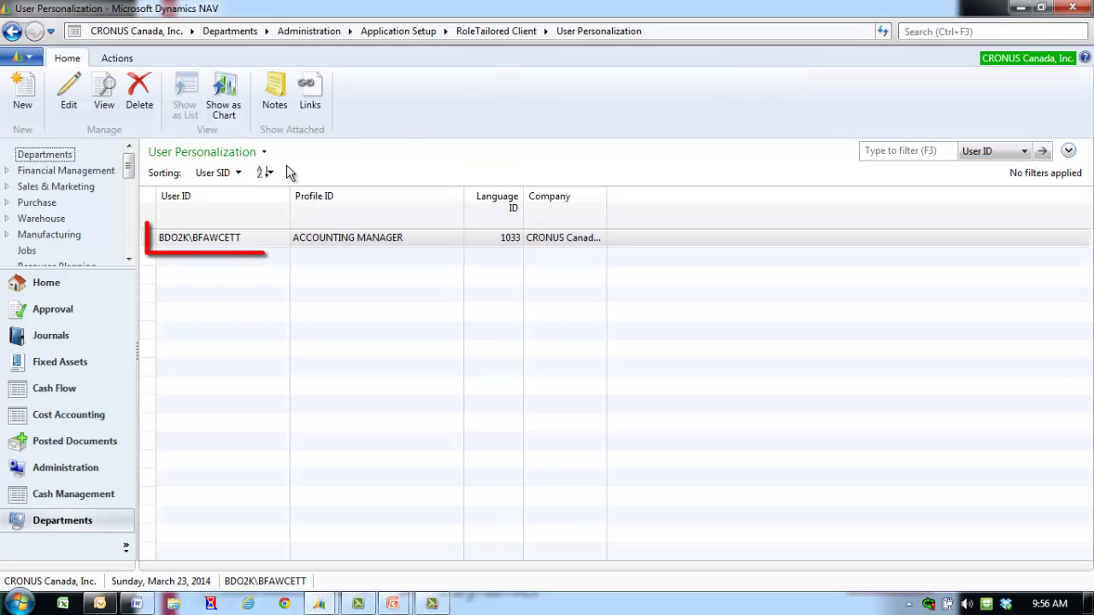
double_click(249, 239)
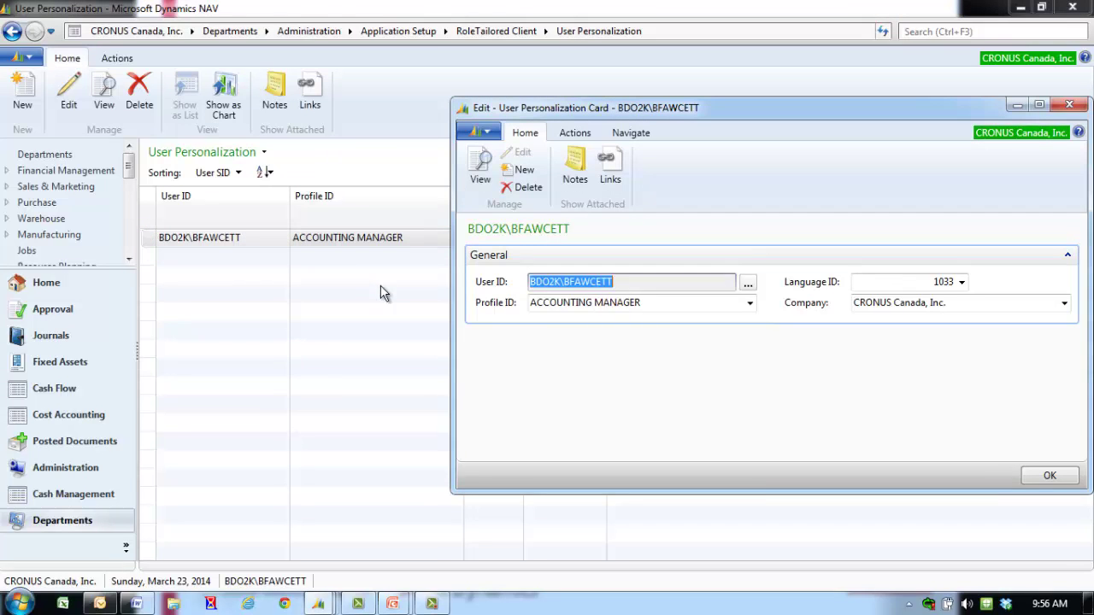
Set the user's Profile ID to ORDER PROCESSOR, confirm the card and close the application.
click(750, 302)
click(751, 475)
click(751, 475)
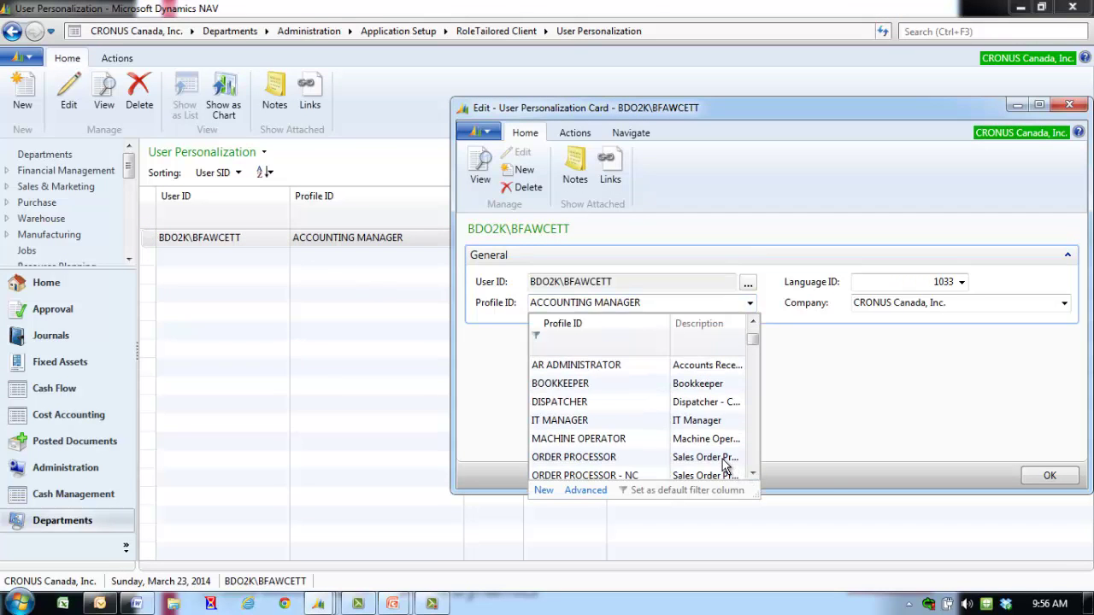
click(721, 458)
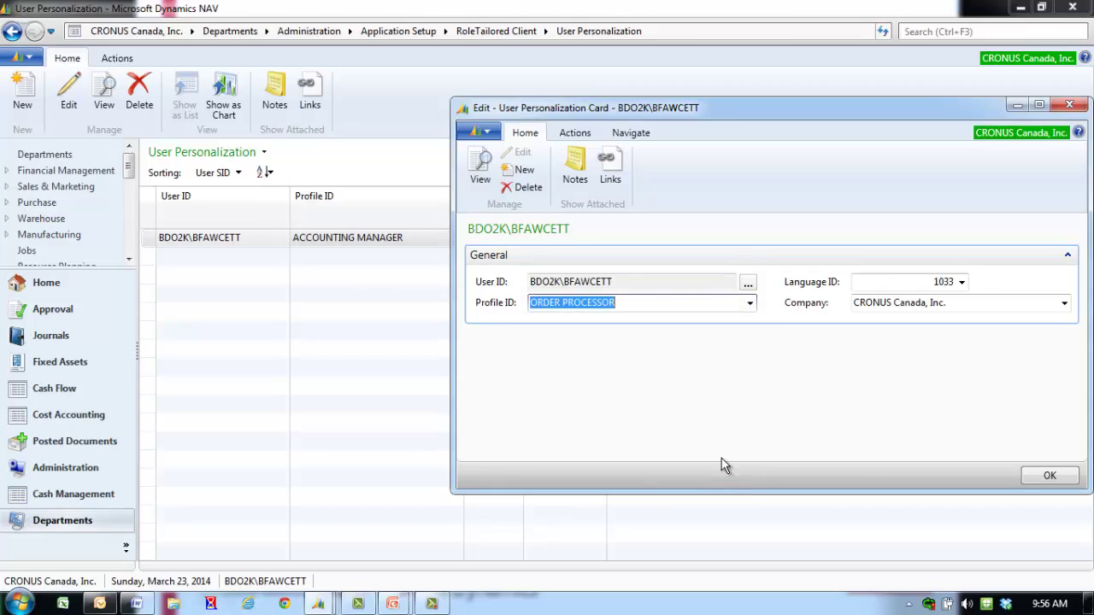
click(1052, 477)
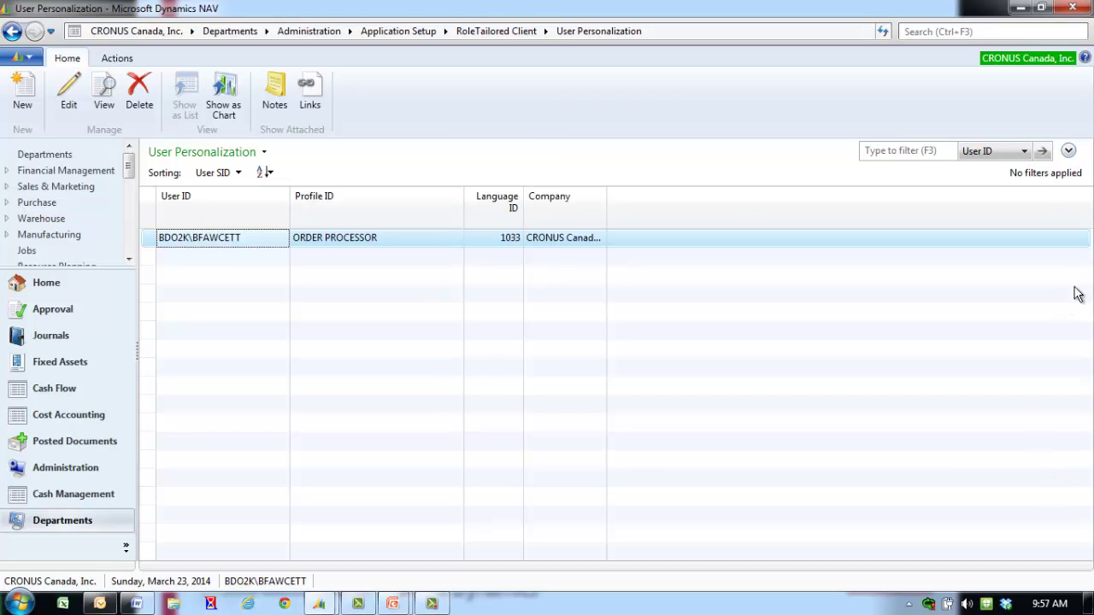
click(1074, 8)
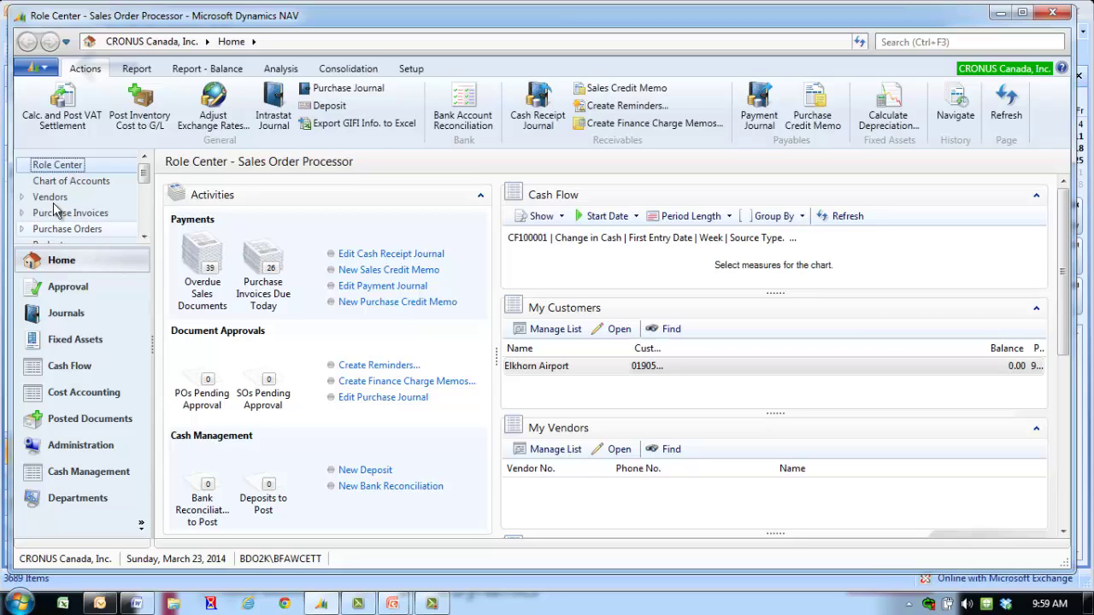
Customize the navigation pane by creating a new activity button named Favourites with the orange book icon.
click(43, 69)
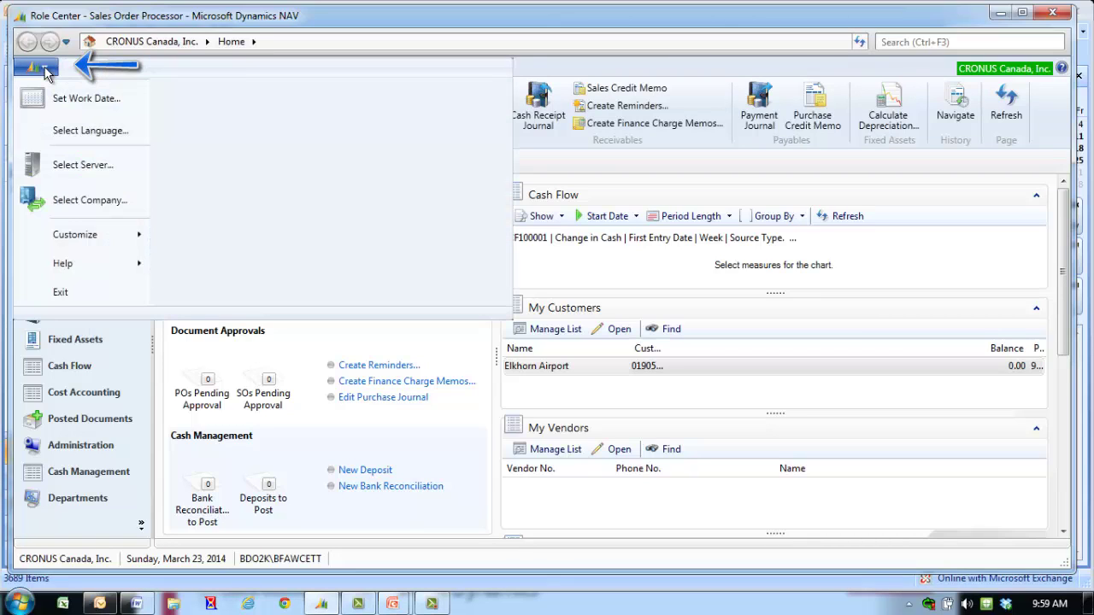
mouse_move(74, 240)
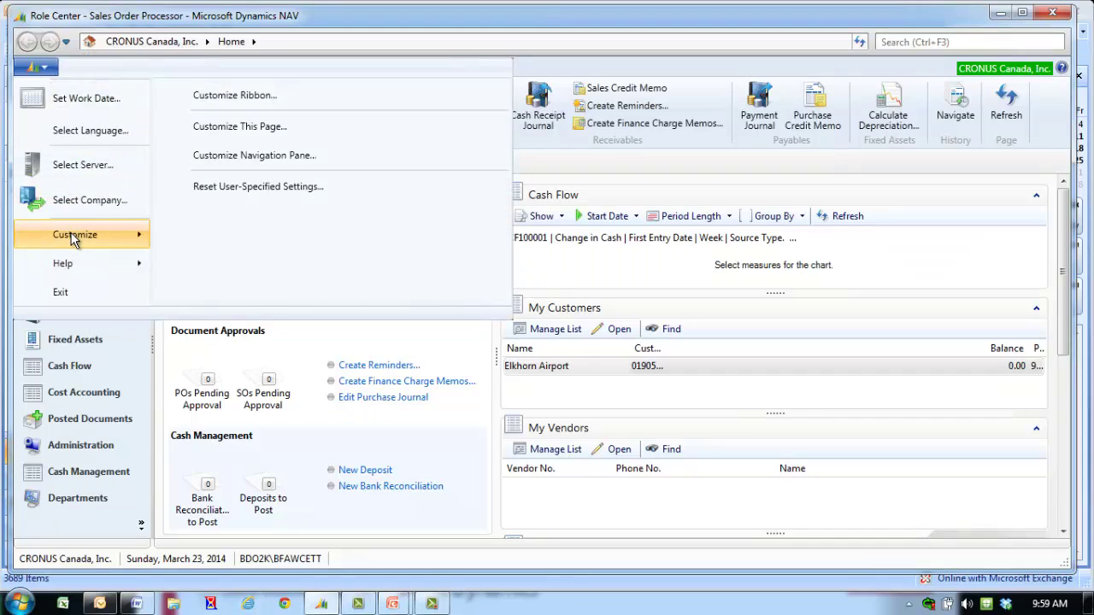
click(232, 159)
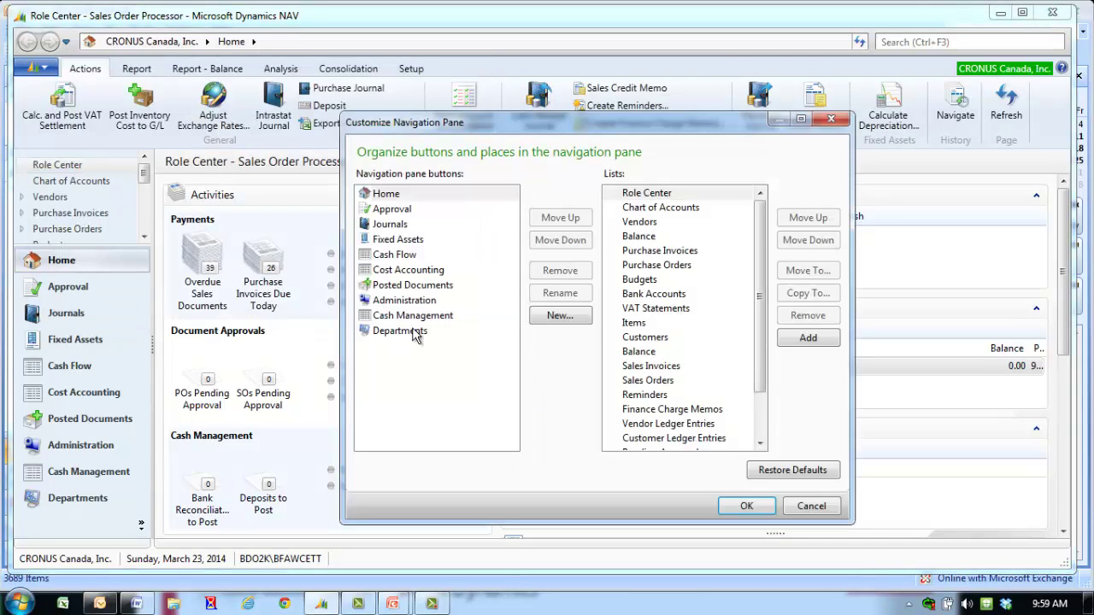
click(562, 318)
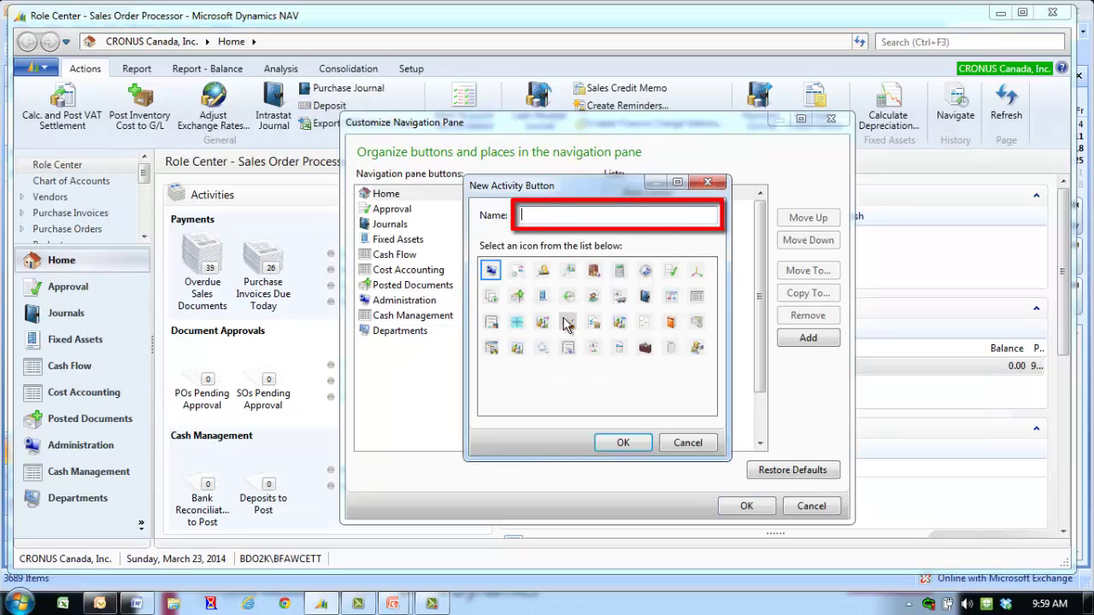
text(Favourites)
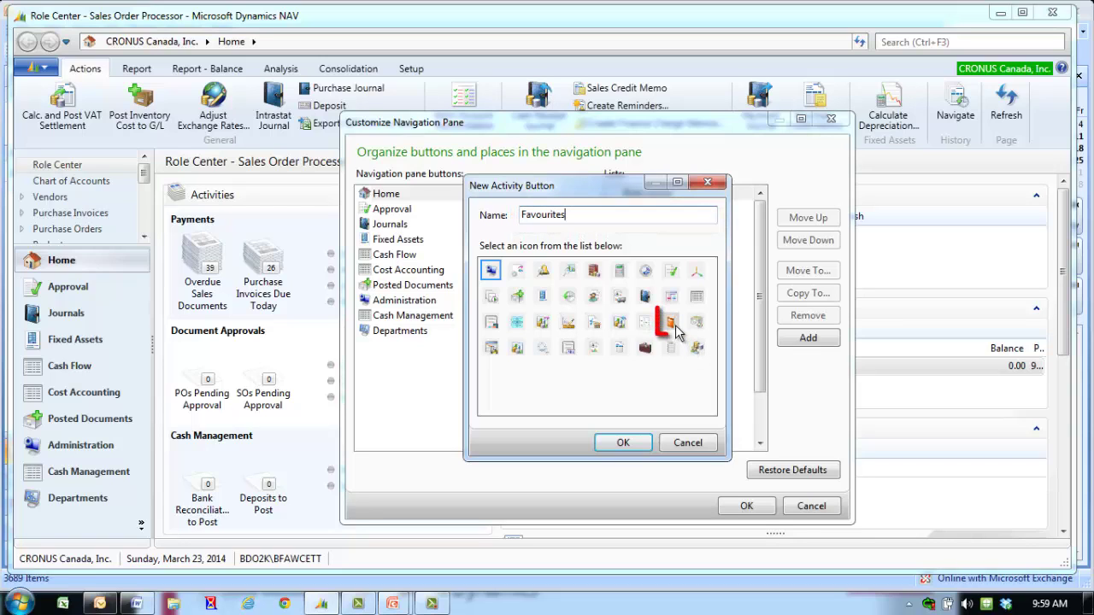
click(670, 322)
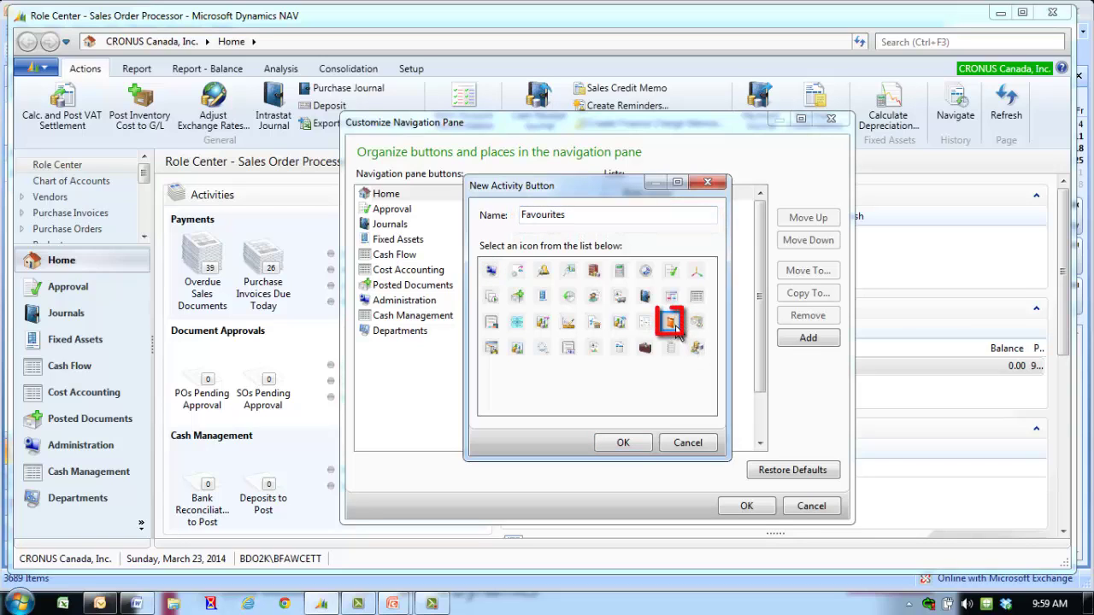
click(623, 443)
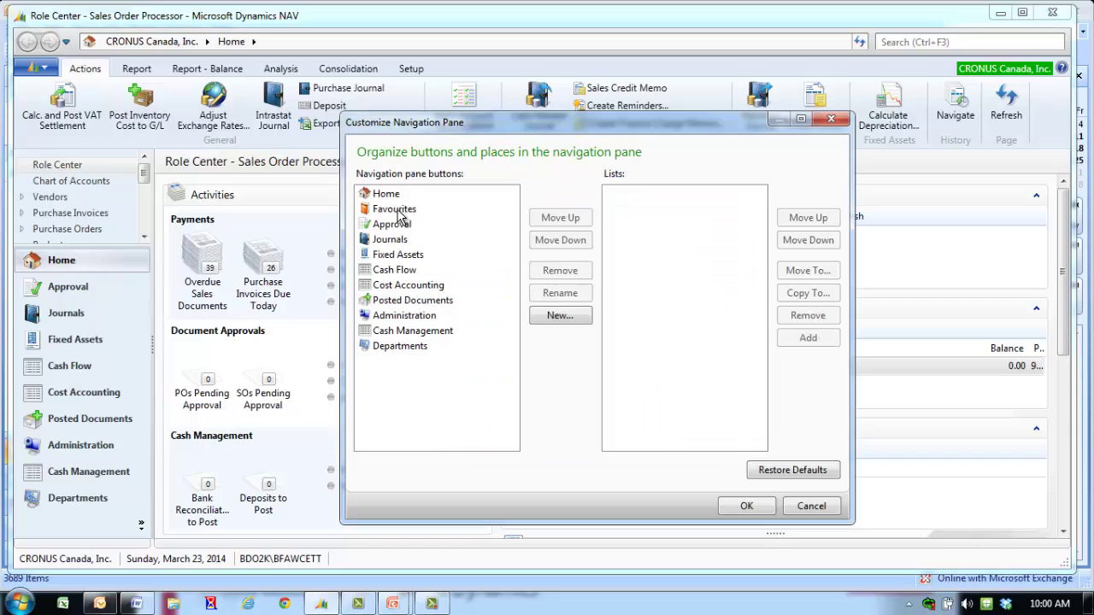
Add the Vendors list from Purchase Planning to the Favourites button, saving the change and restarting the application.
click(400, 212)
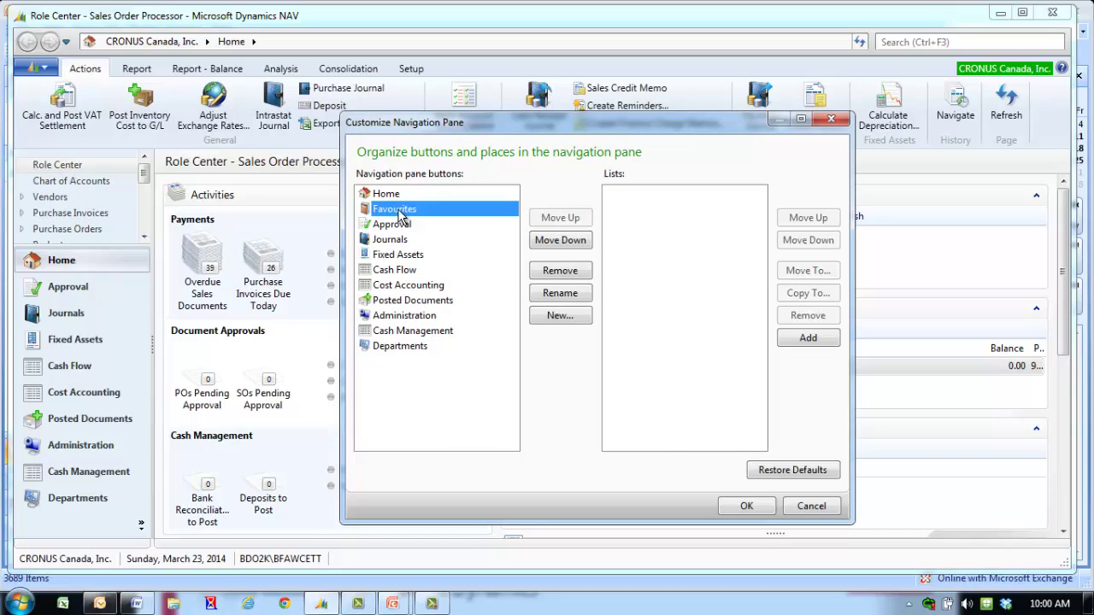
click(807, 339)
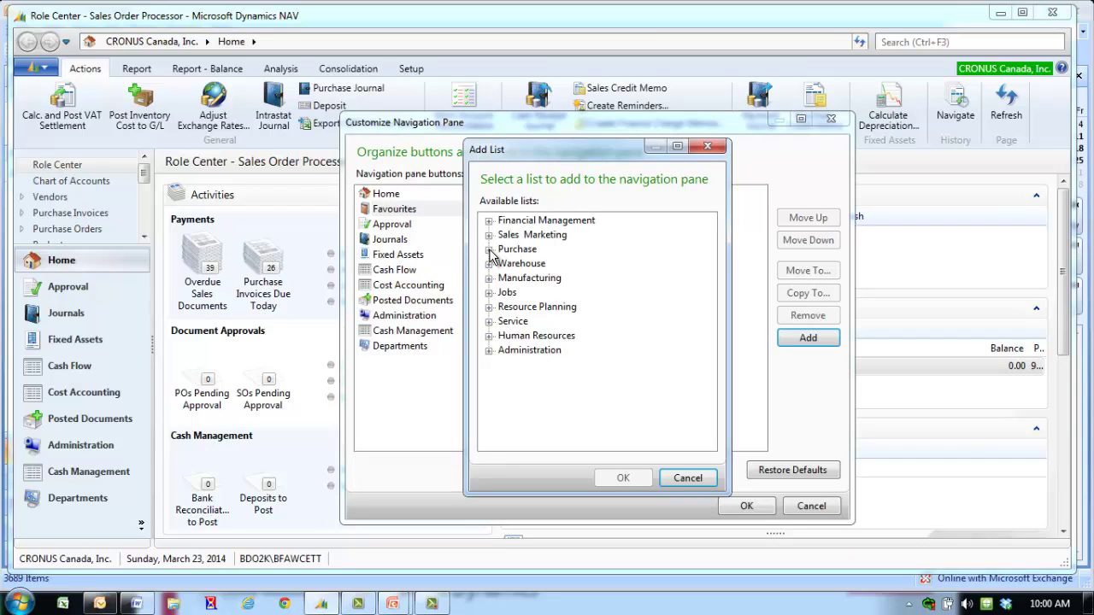
click(489, 249)
click(504, 264)
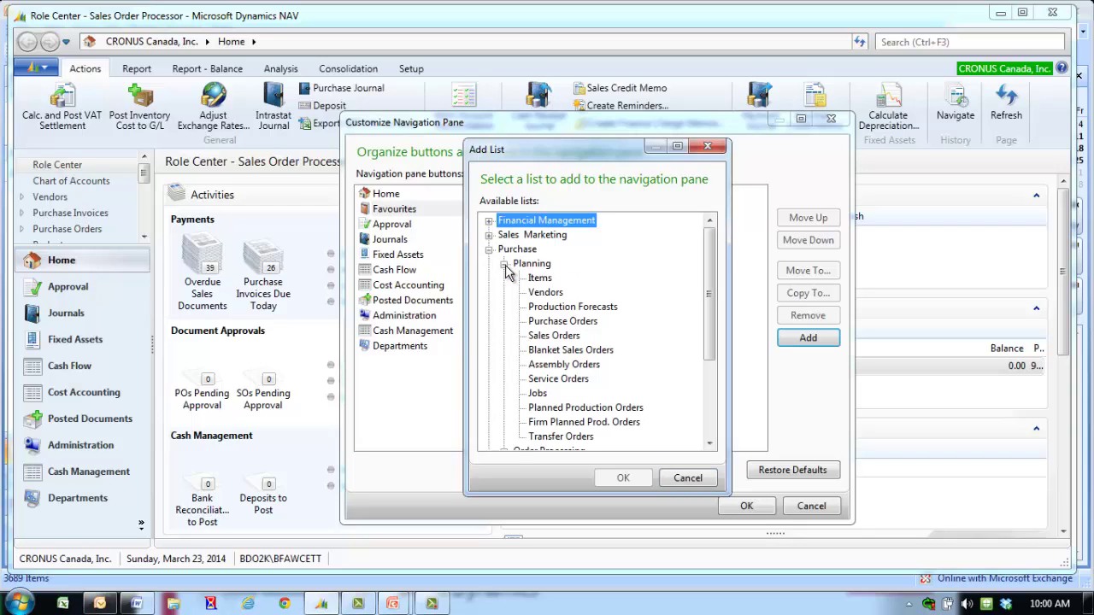
click(556, 296)
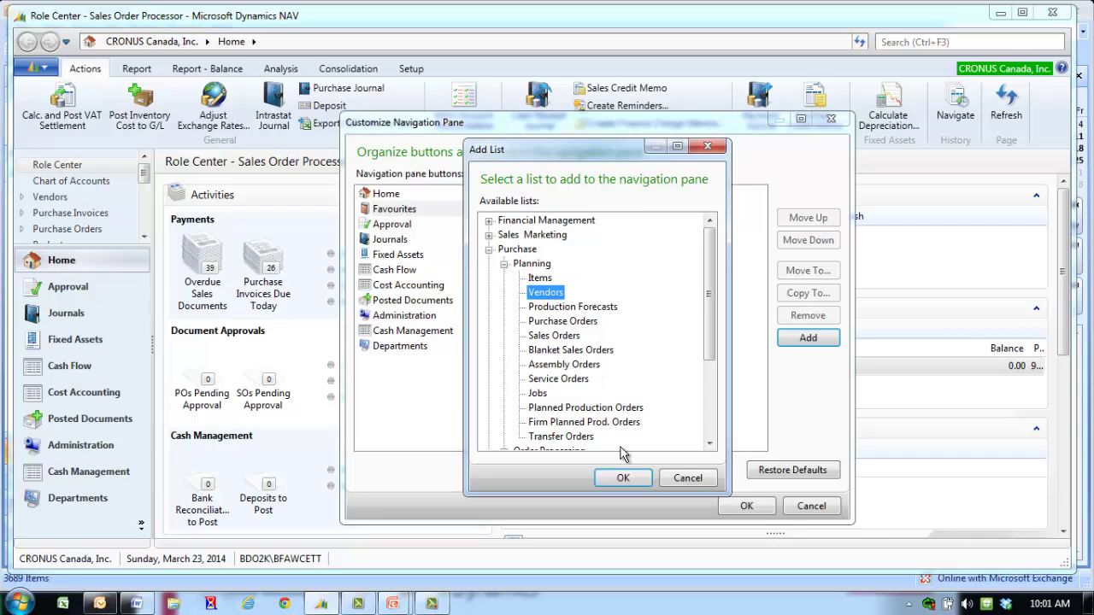
click(622, 479)
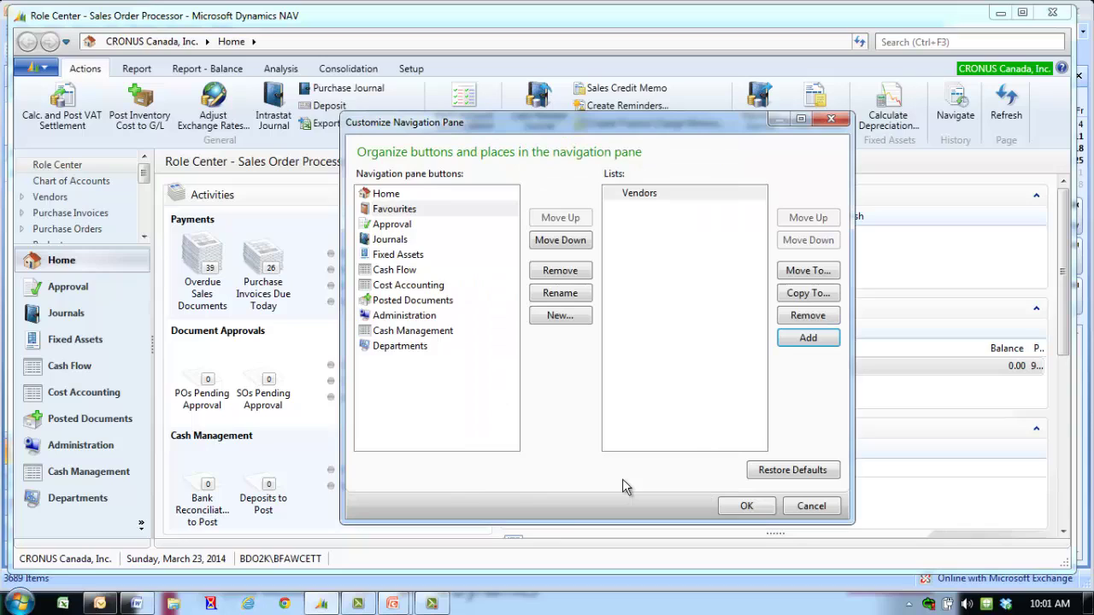
click(747, 506)
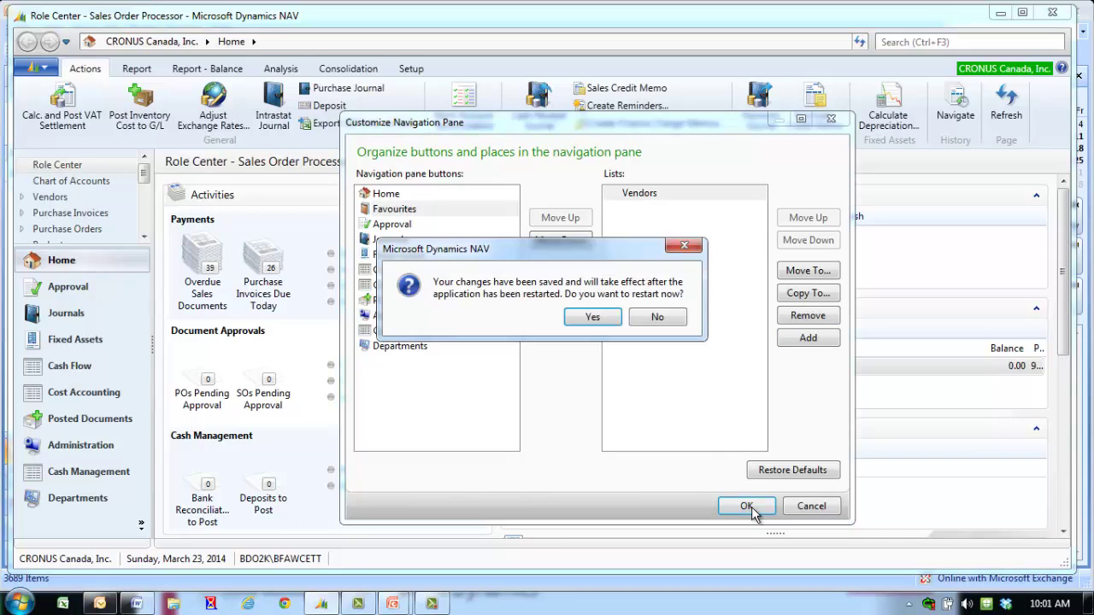
click(594, 319)
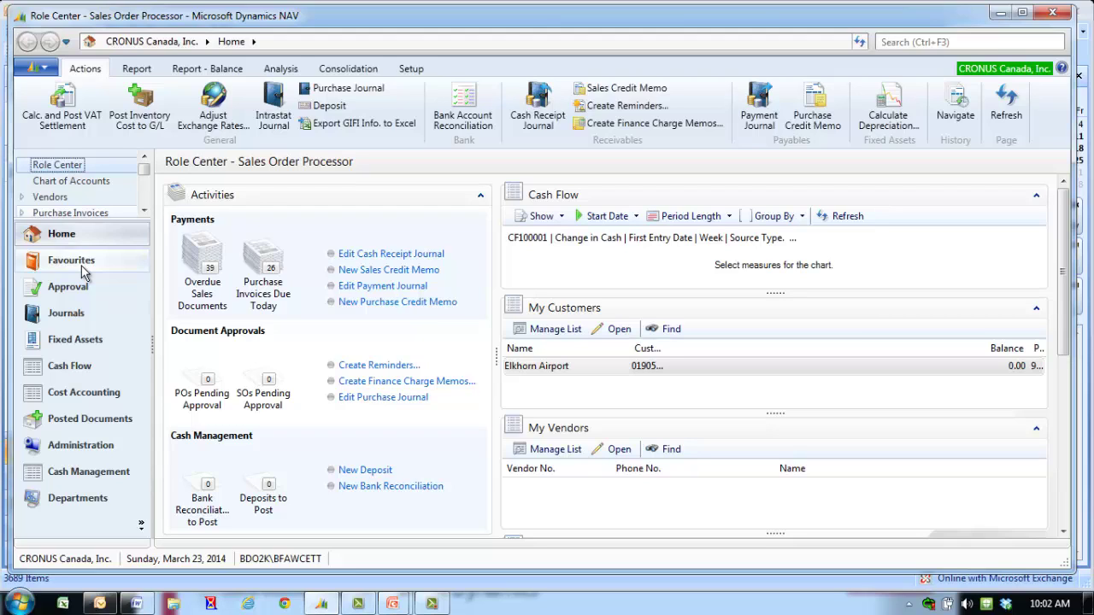
Remove the Favourites button from the navigation pane, saving the change and restarting the application.
click(45, 68)
mouse_move(125, 229)
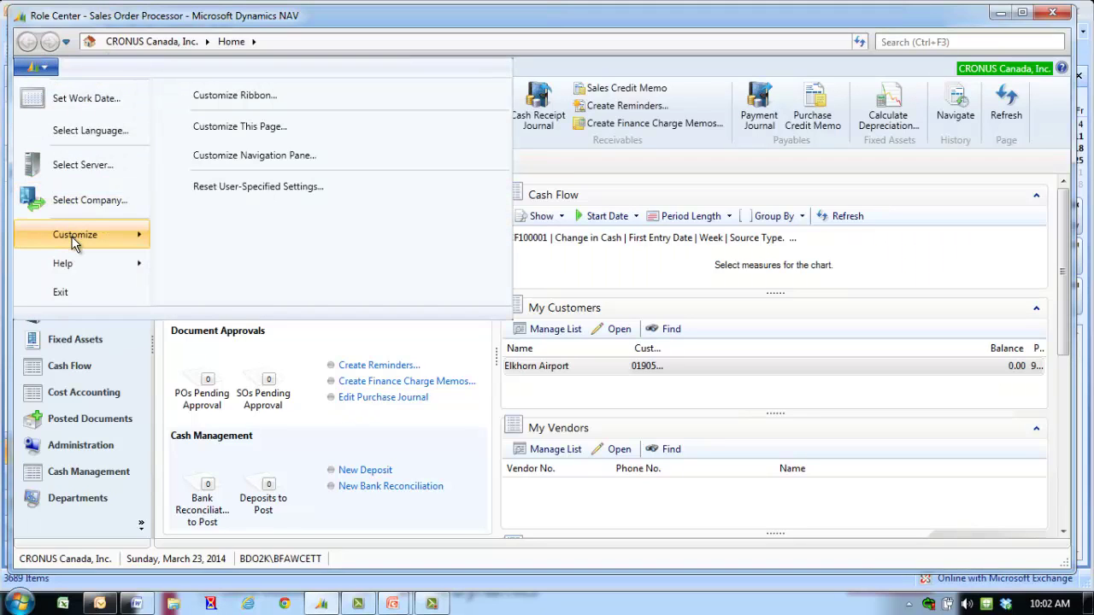
click(219, 168)
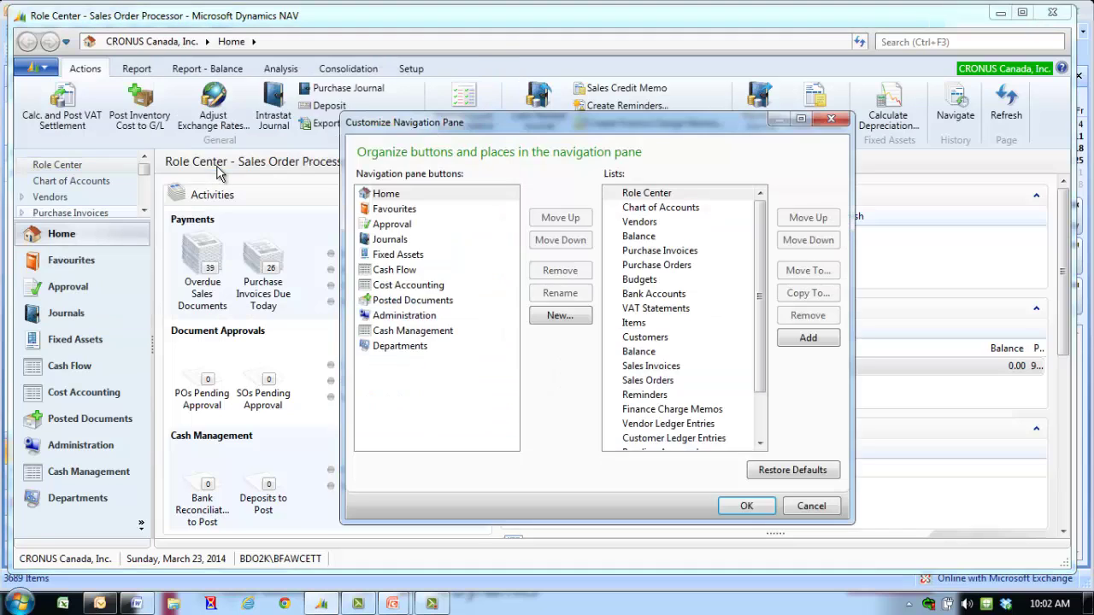
click(401, 212)
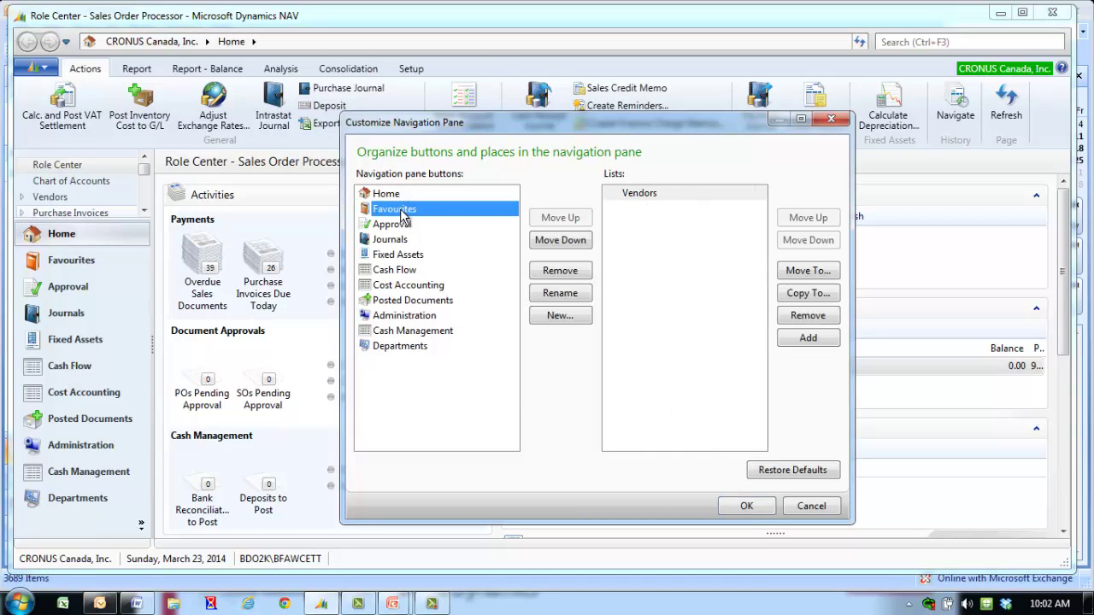
click(560, 272)
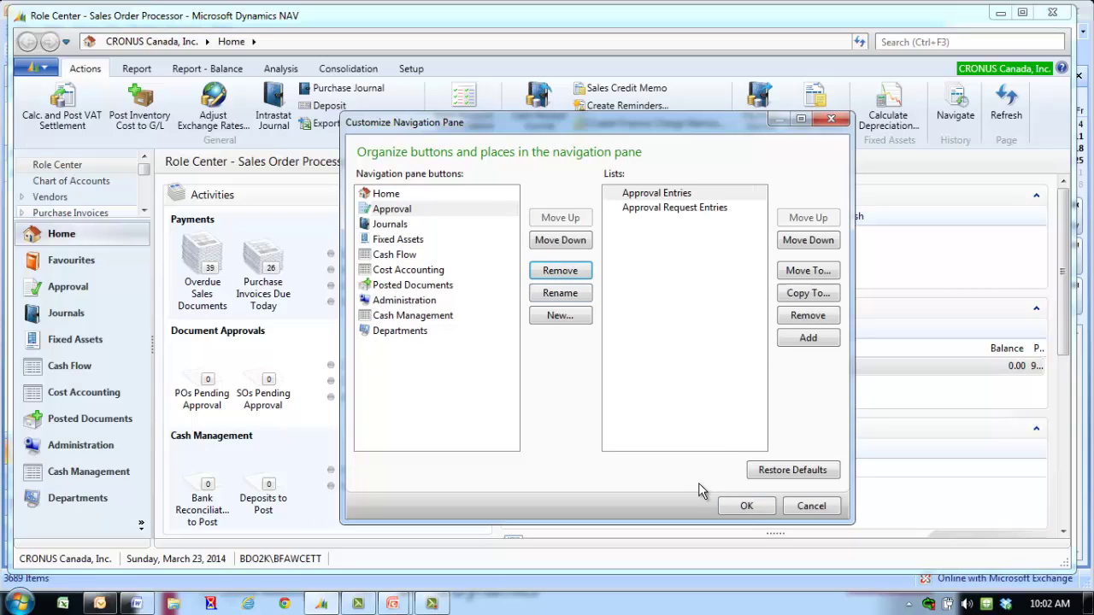
click(745, 508)
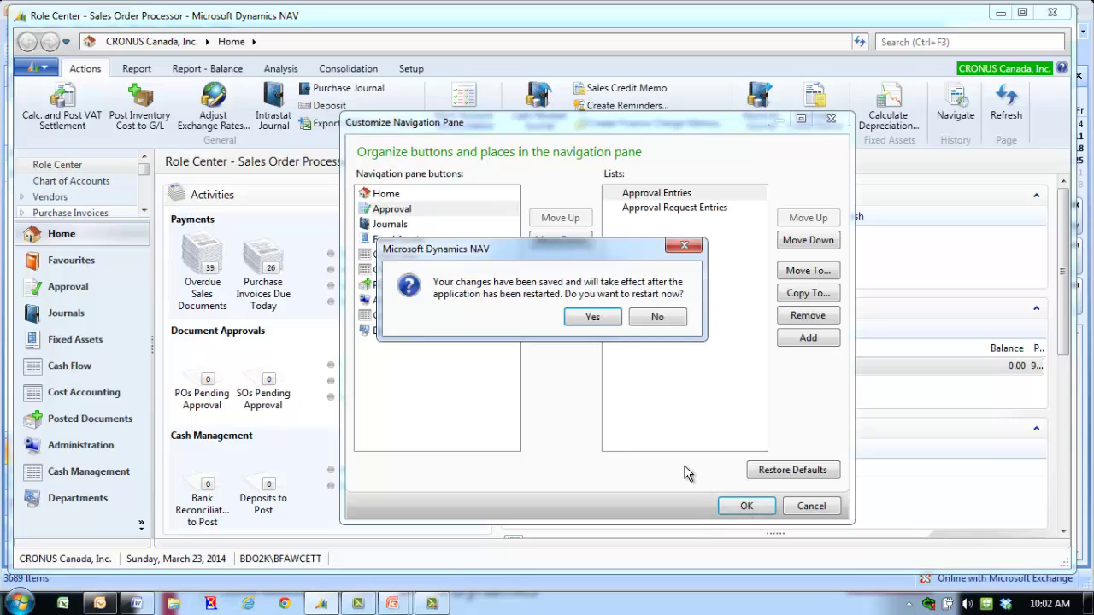
click(602, 319)
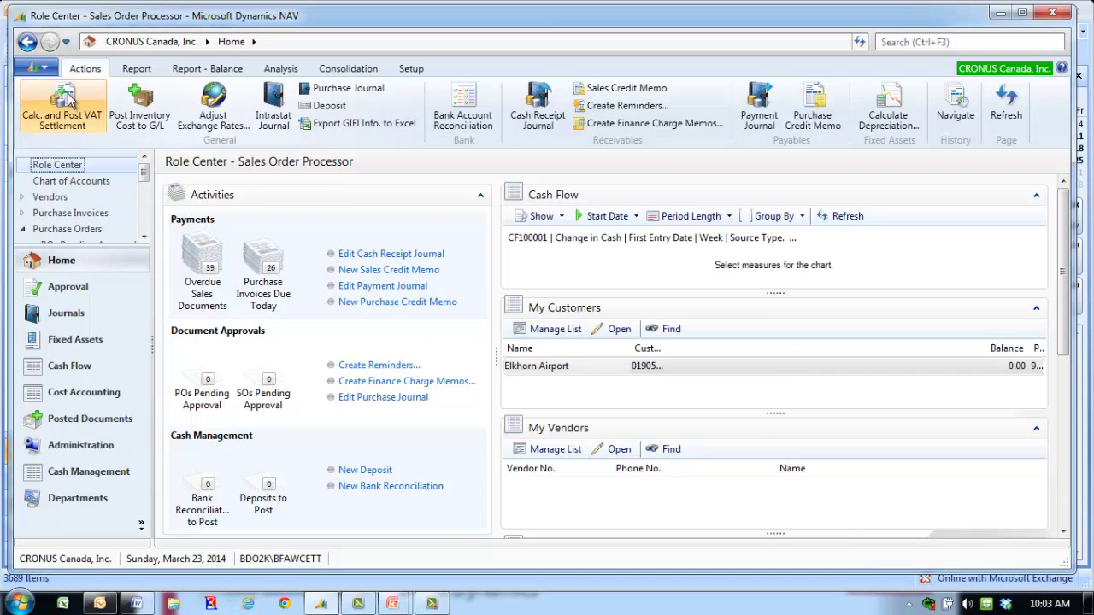
Restore the navigation pane to its default layout, saving the change and restarting the application.
click(41, 69)
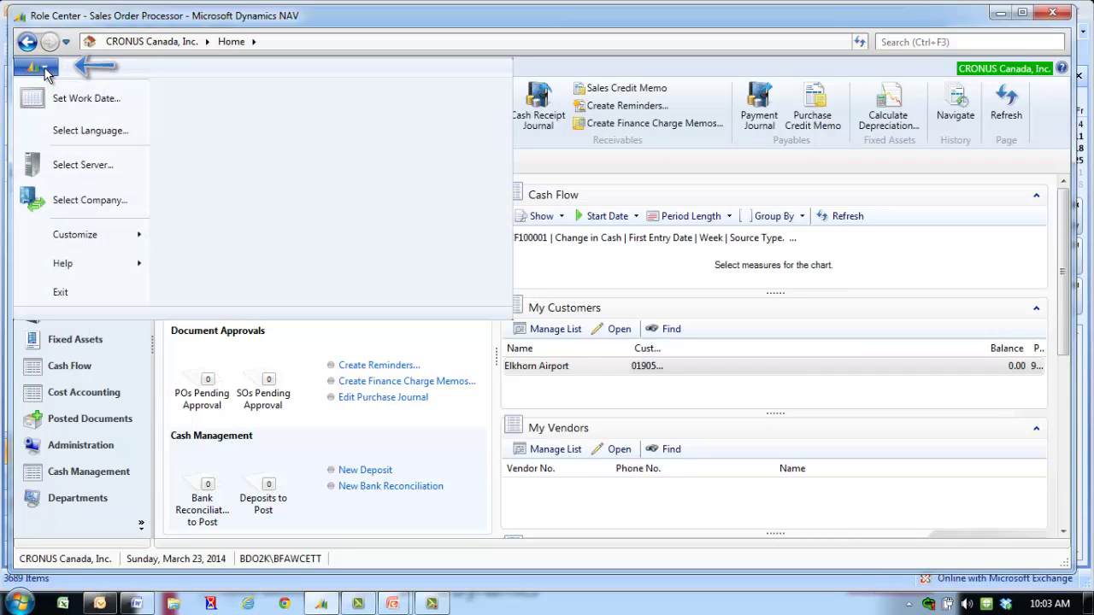
mouse_move(83, 235)
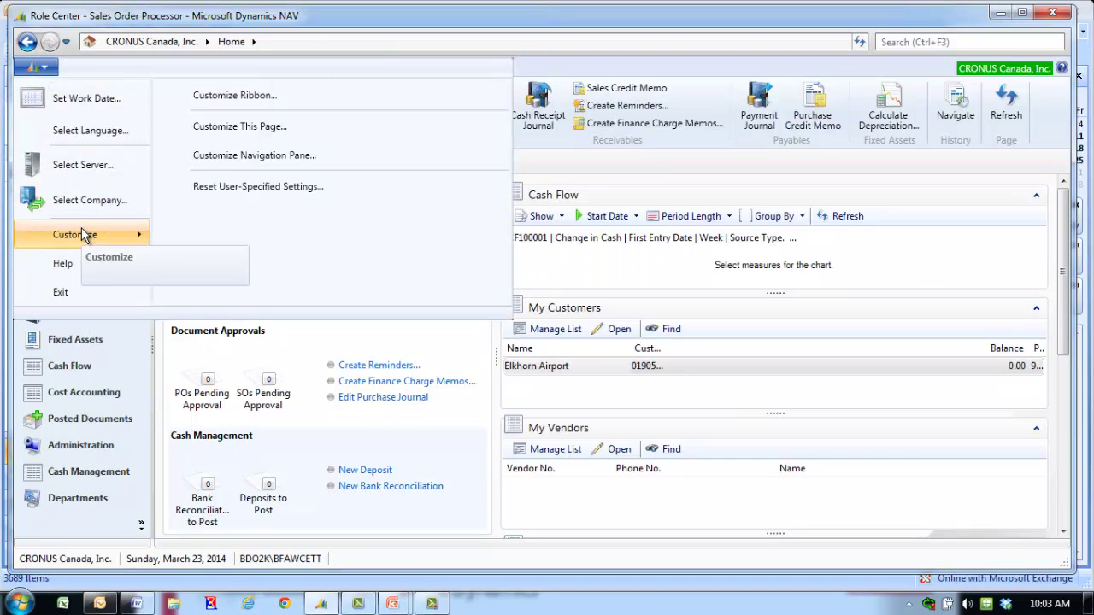
click(215, 161)
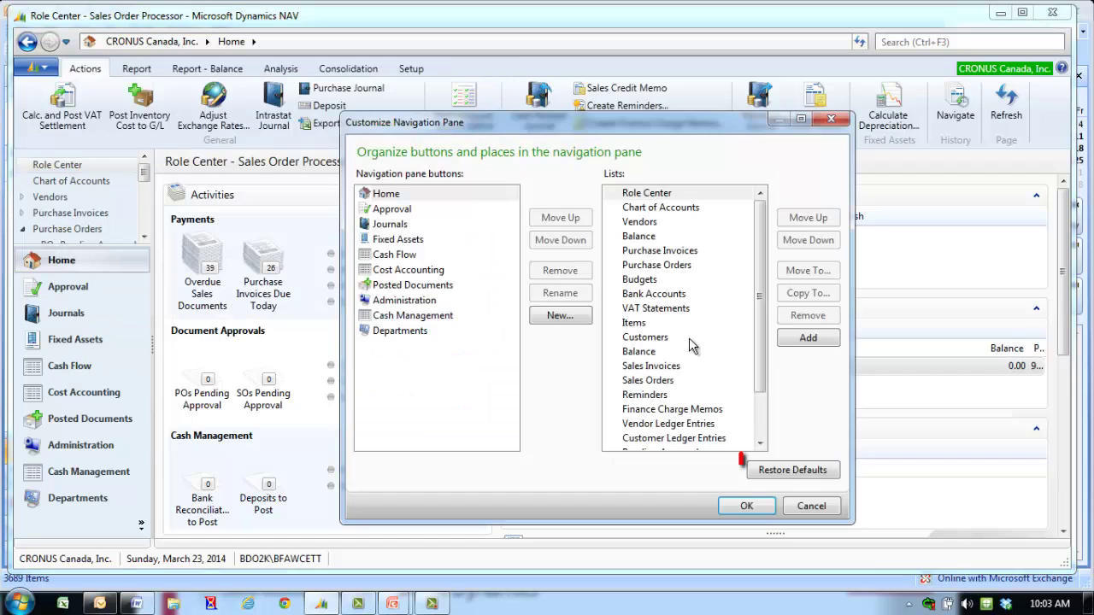
click(755, 511)
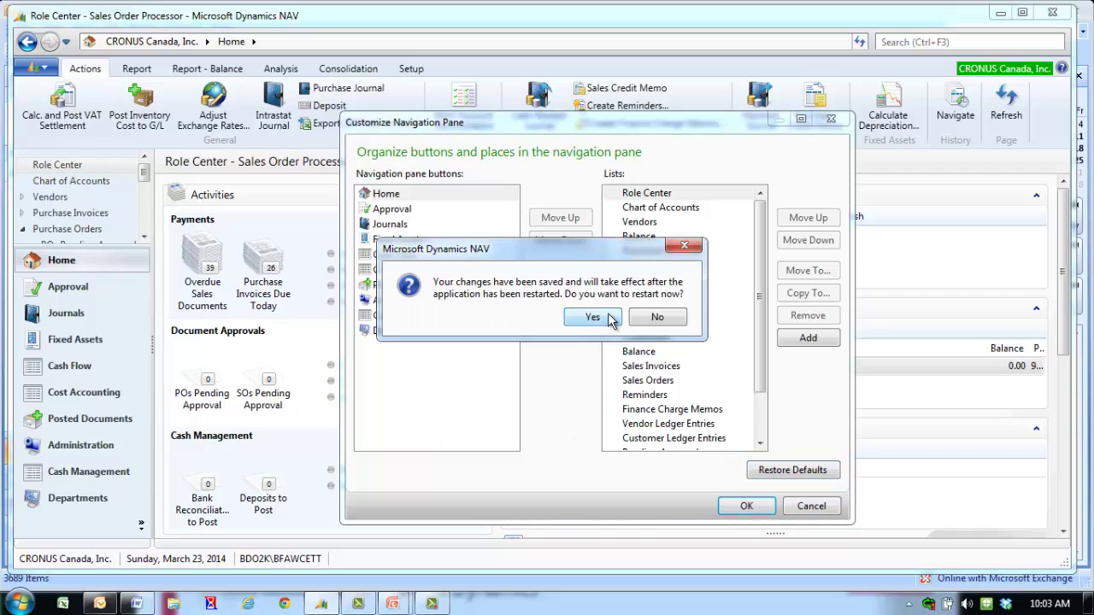
click(611, 318)
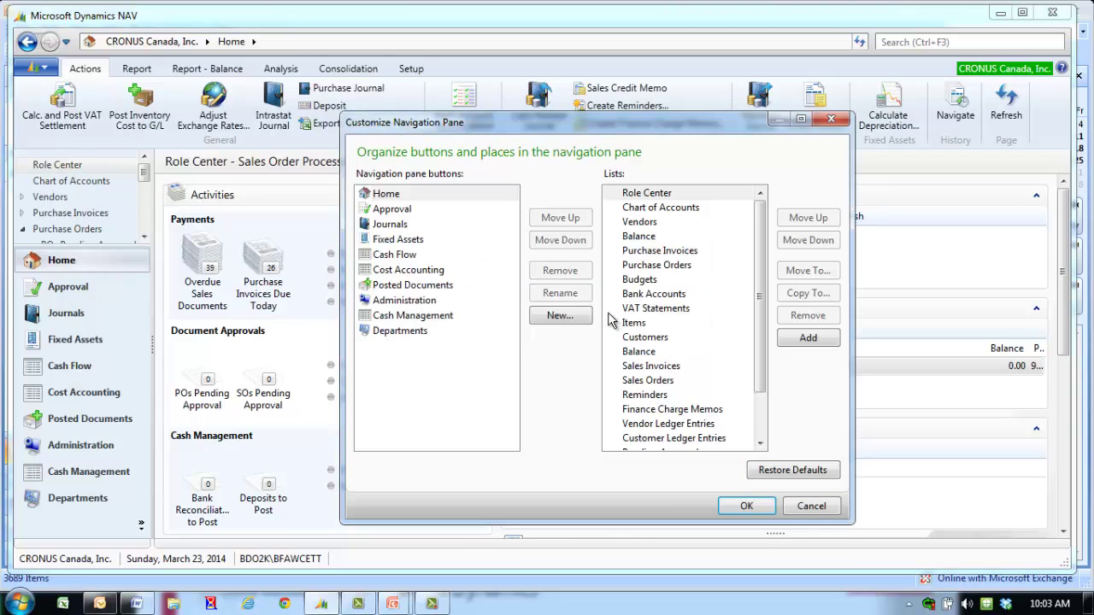
key(Escape)
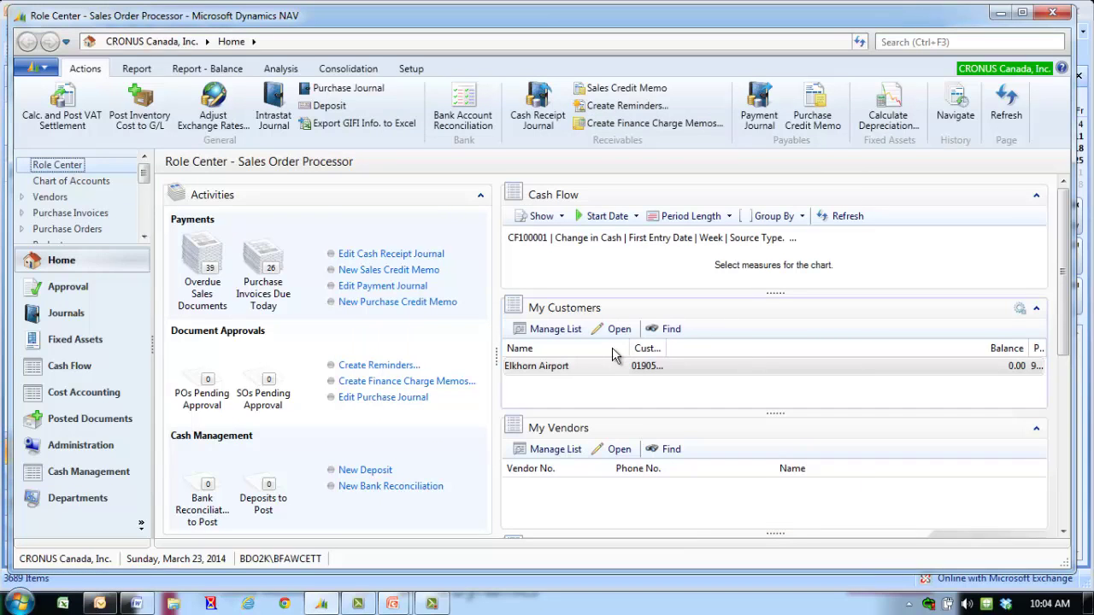